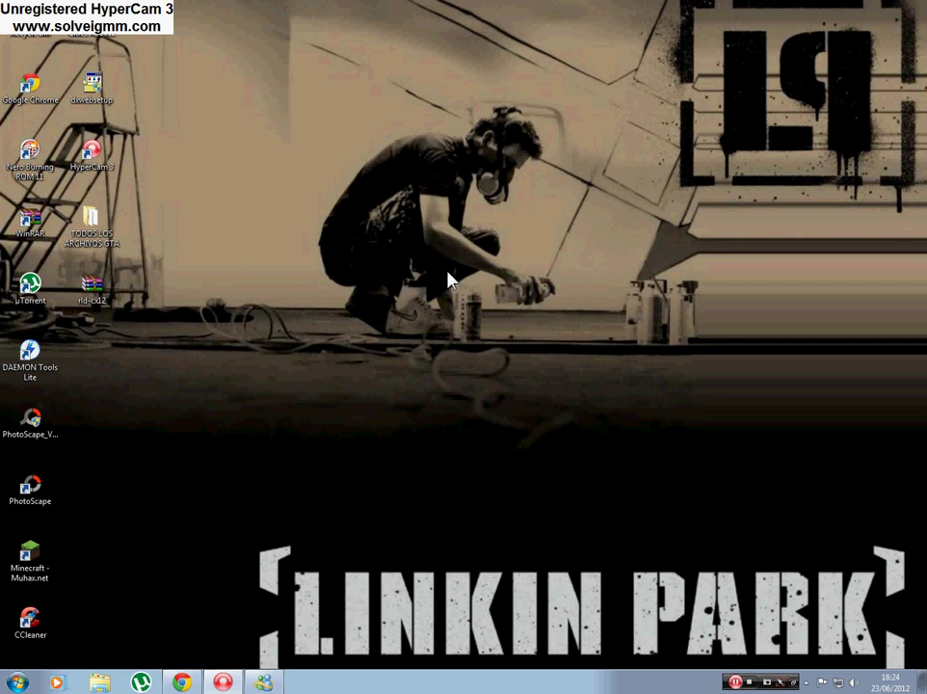
pyautogui.click(182, 682)
pyautogui.moveTo(192, 512); pyautogui.dragTo(920, 665)
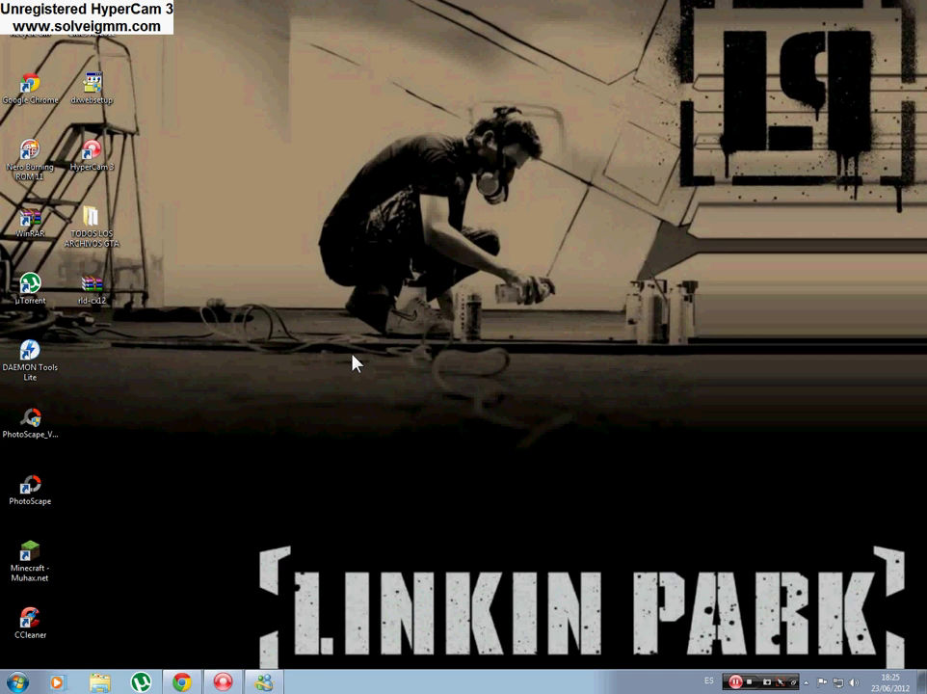
pyautogui.moveTo(234, 502); pyautogui.dragTo(926, 669)
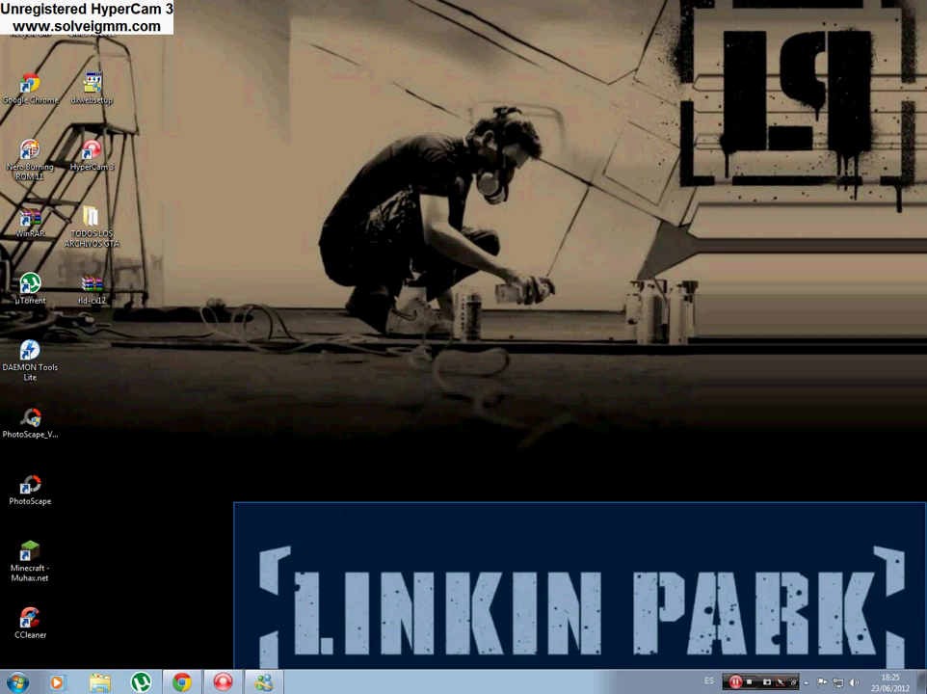
pyautogui.moveTo(926, 669); pyautogui.dragTo(925, 669)
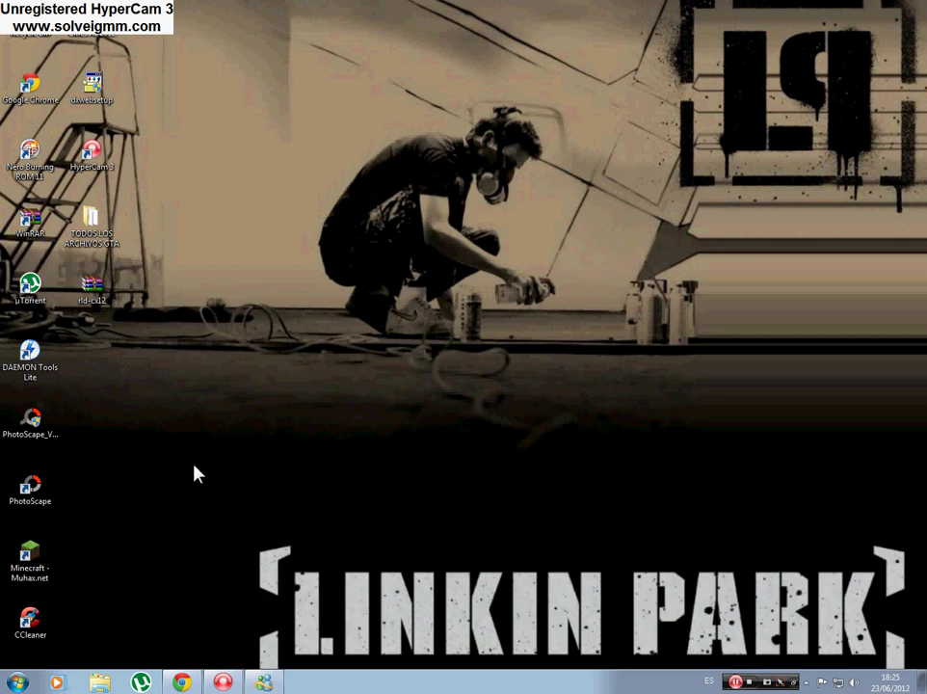
pyautogui.moveTo(195, 467); pyautogui.dragTo(615, 636)
# Run dxdiag and view the graphics device and driver details in the DirectX Diagnostic Tool.
pyautogui.click(17, 683)
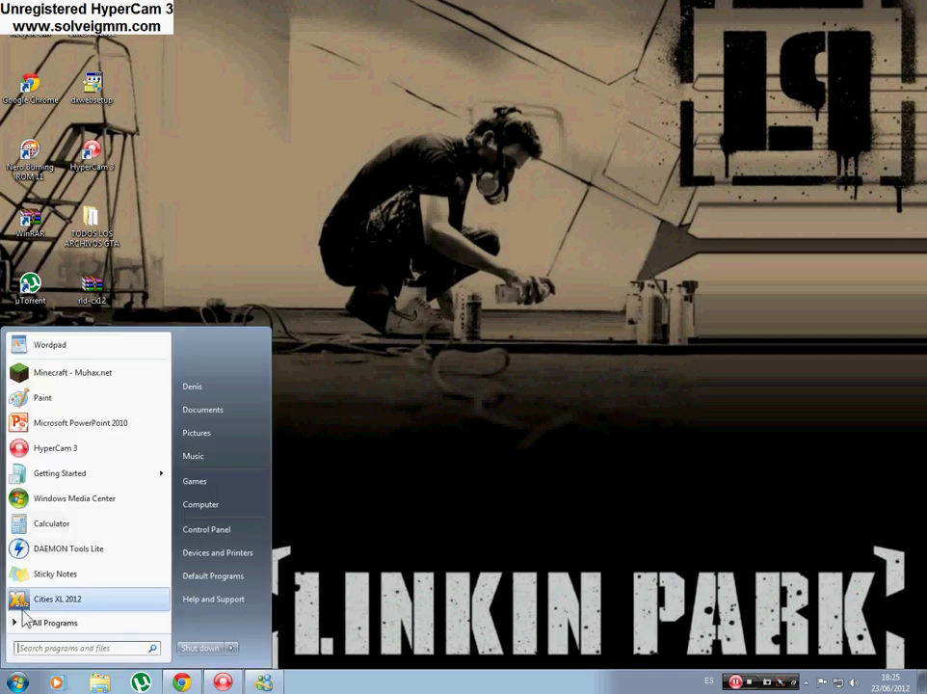
pyautogui.write('dxdiag')
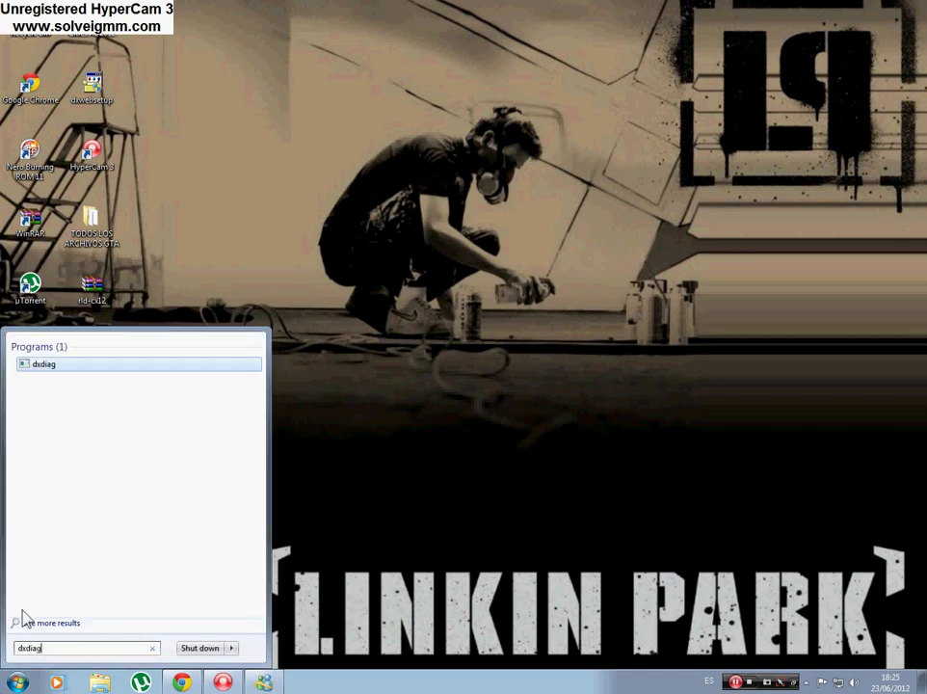
pyautogui.press('Return')
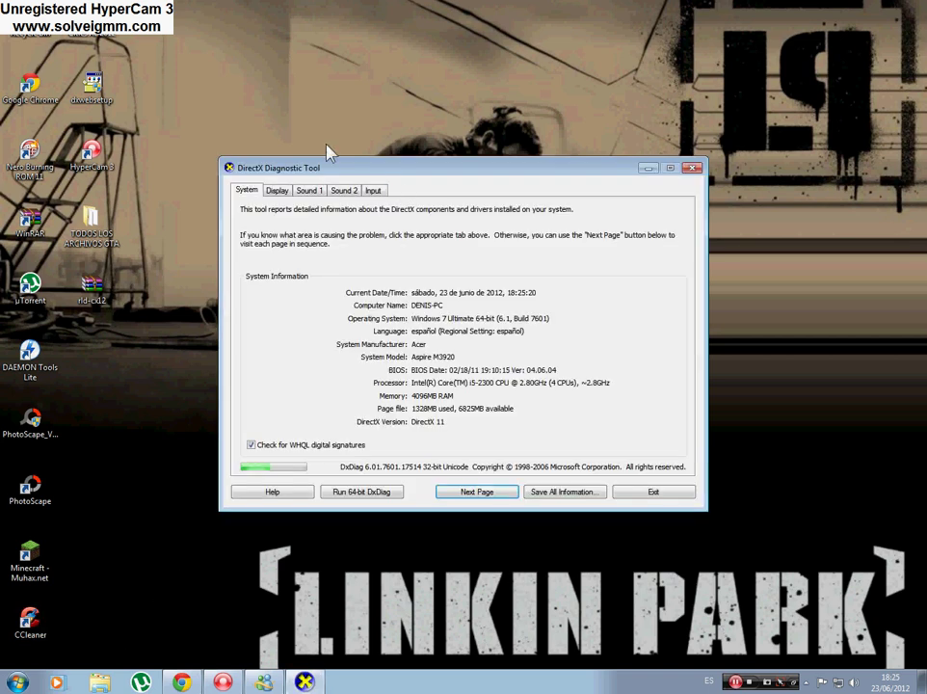
pyautogui.moveTo(263, 172); pyautogui.dragTo(192, 69)
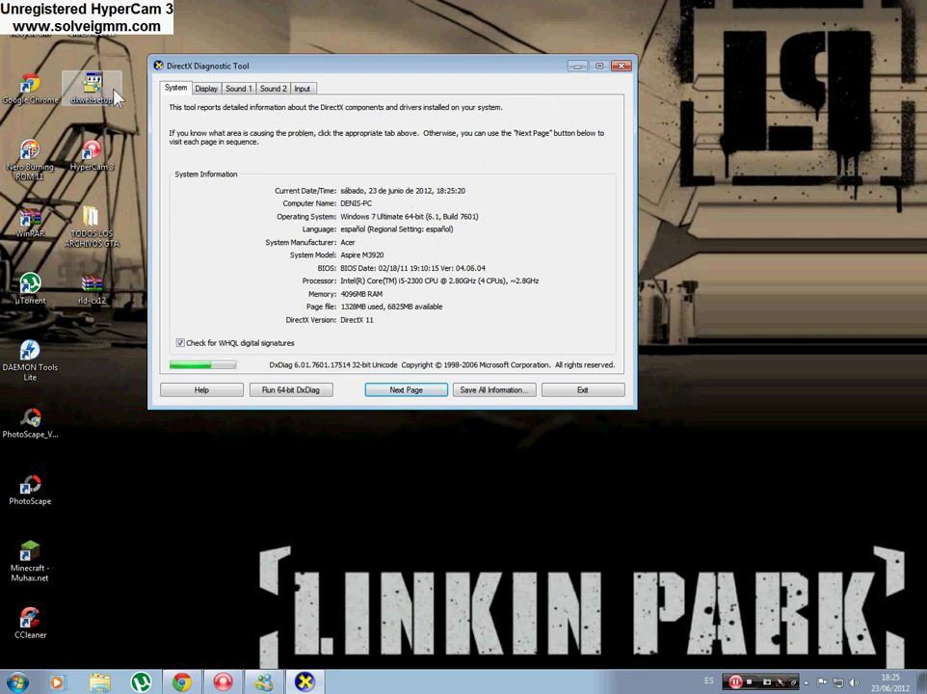
pyautogui.click(208, 89)
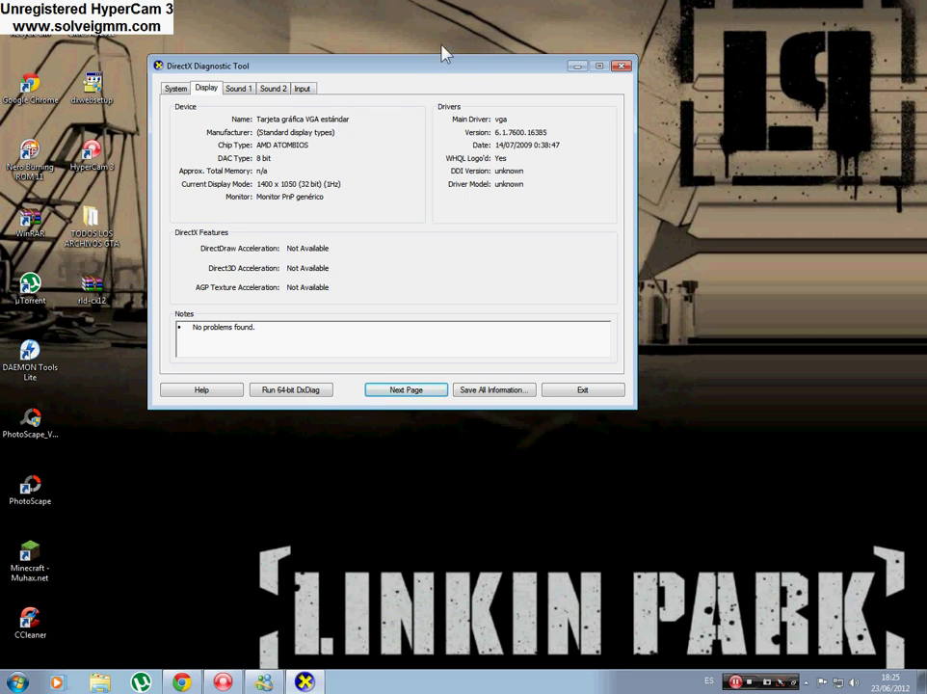
pyautogui.moveTo(440, 76); pyautogui.dragTo(525, 244)
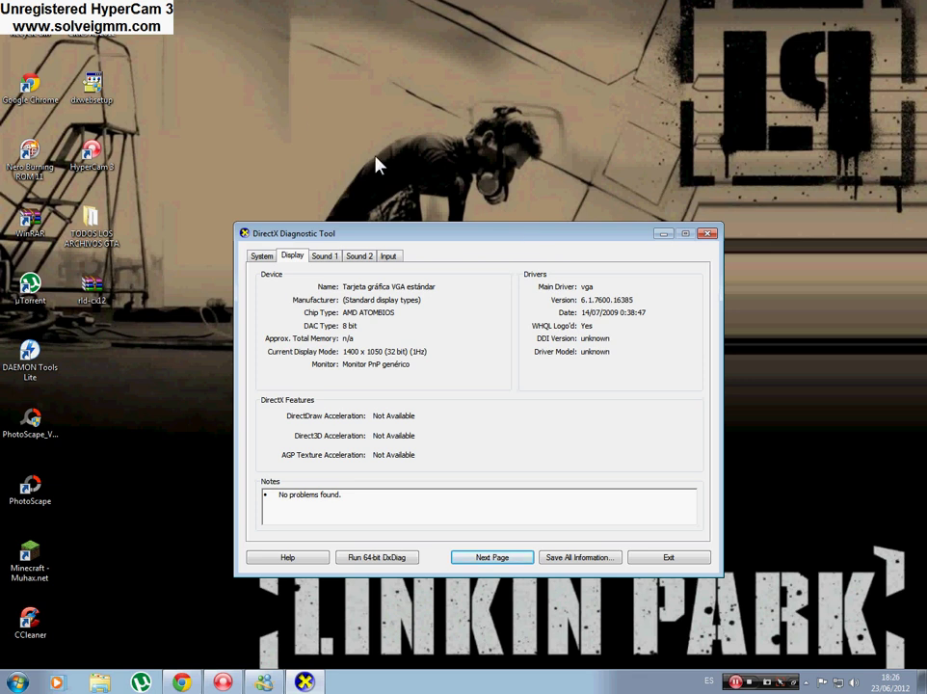
pyautogui.moveTo(337, 235); pyautogui.dragTo(343, 148)
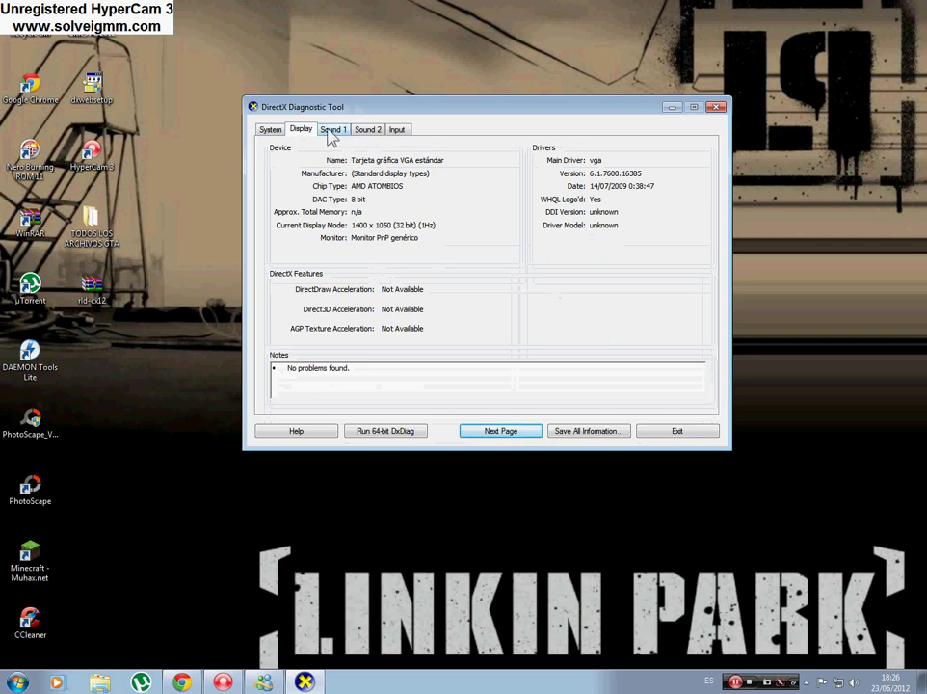
# Review the system, sound and input device details, return to the display details, and close the DirectX Diagnostic Tool.
pyautogui.click(270, 131)
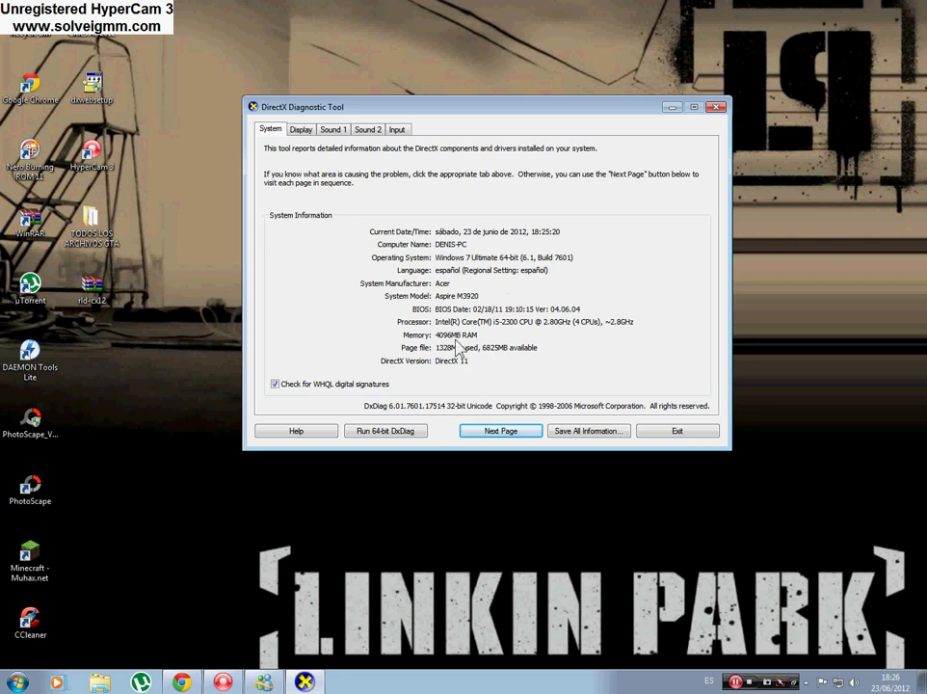
pyautogui.click(339, 129)
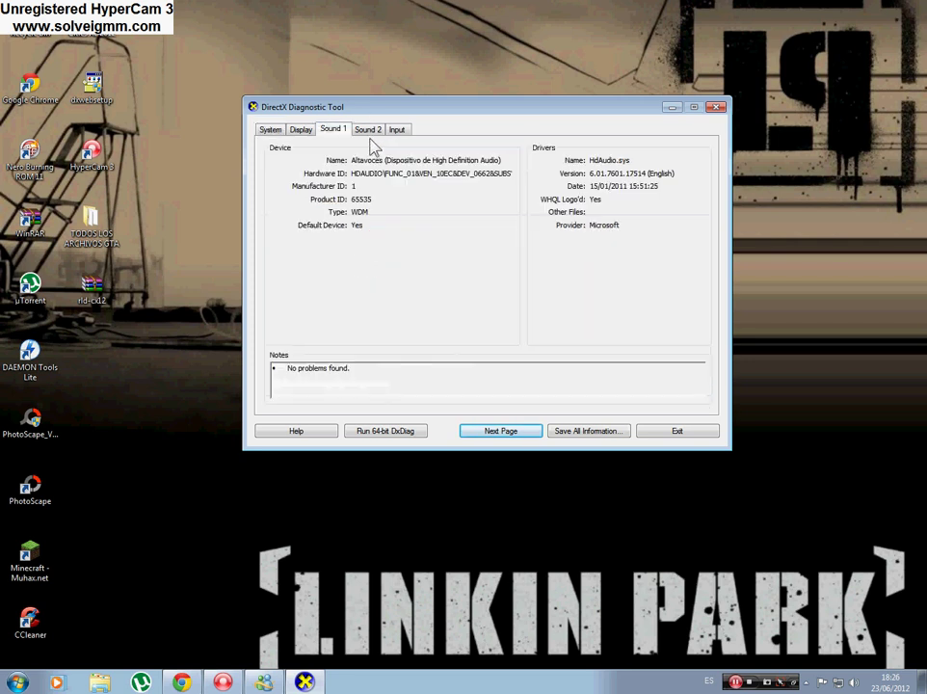
pyautogui.click(372, 130)
pyautogui.click(393, 131)
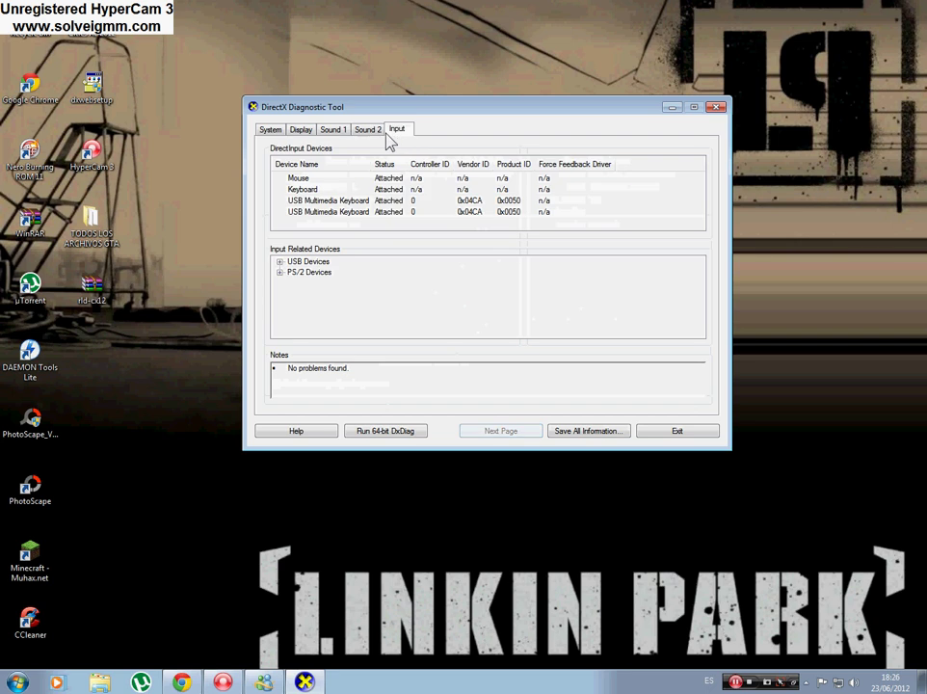
pyautogui.click(298, 130)
pyautogui.moveTo(340, 100); pyautogui.dragTo(336, 98)
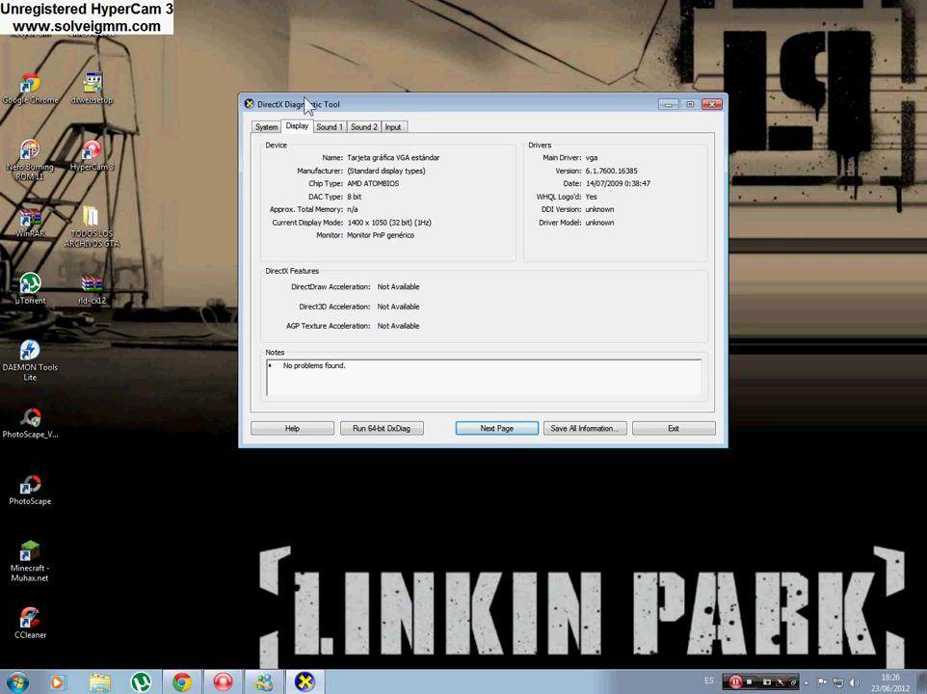
pyautogui.moveTo(307, 104); pyautogui.dragTo(343, 142)
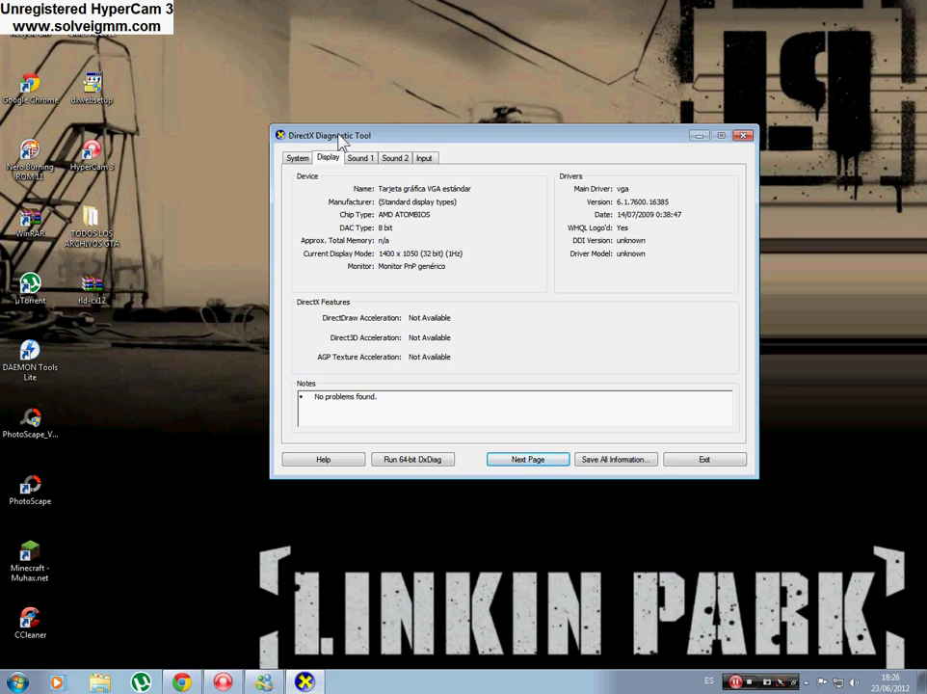
pyautogui.moveTo(341, 140); pyautogui.dragTo(332, 170)
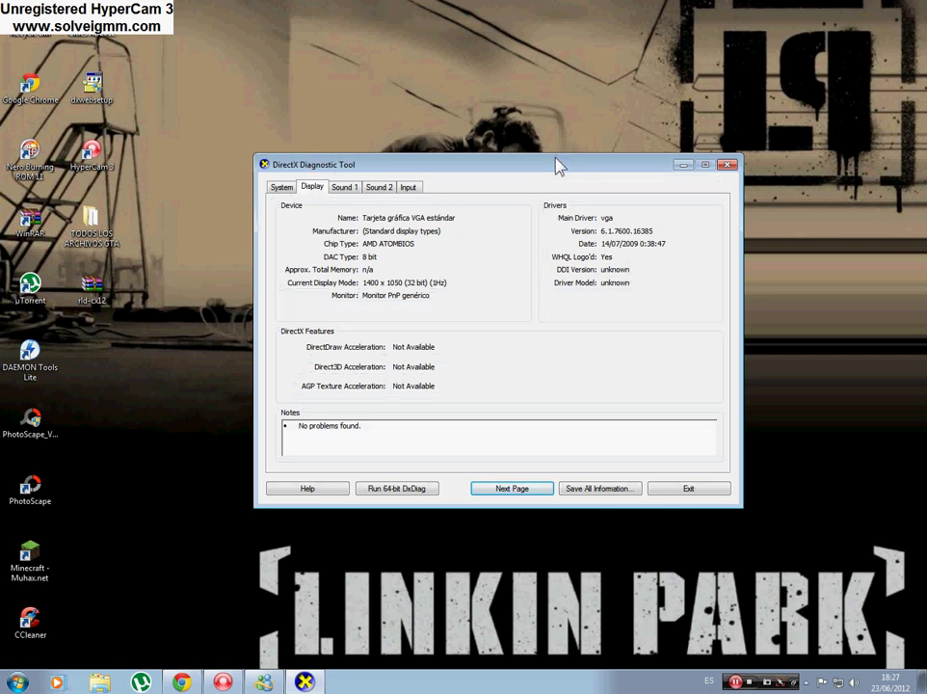
pyautogui.click(728, 165)
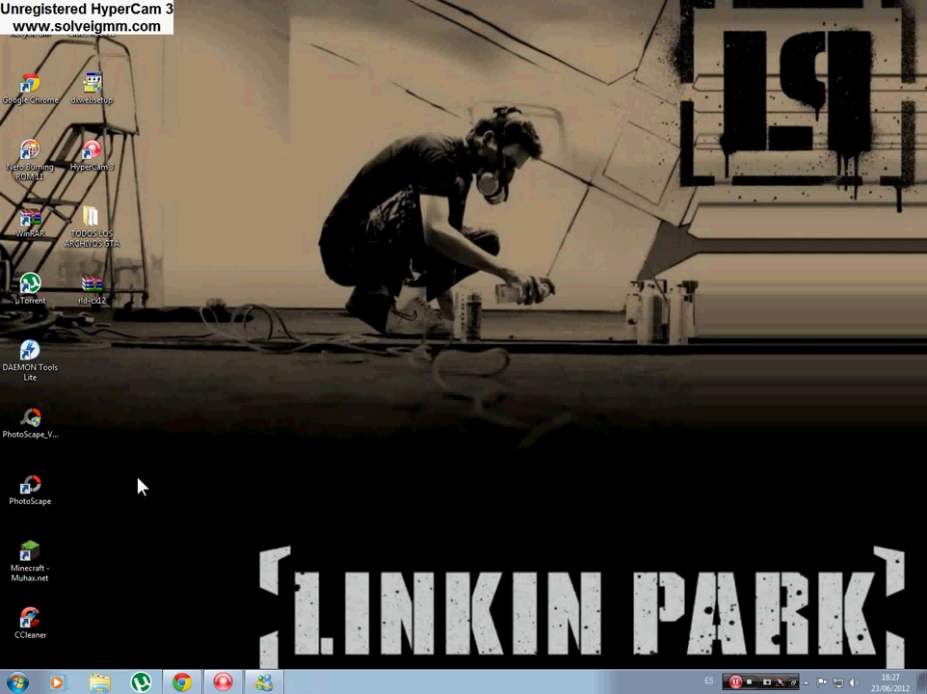
# Launch Minecraft from the desktop, enter the game with the prefilled username, and enlarge its window vertically.
pyautogui.doubleClick(29, 567)
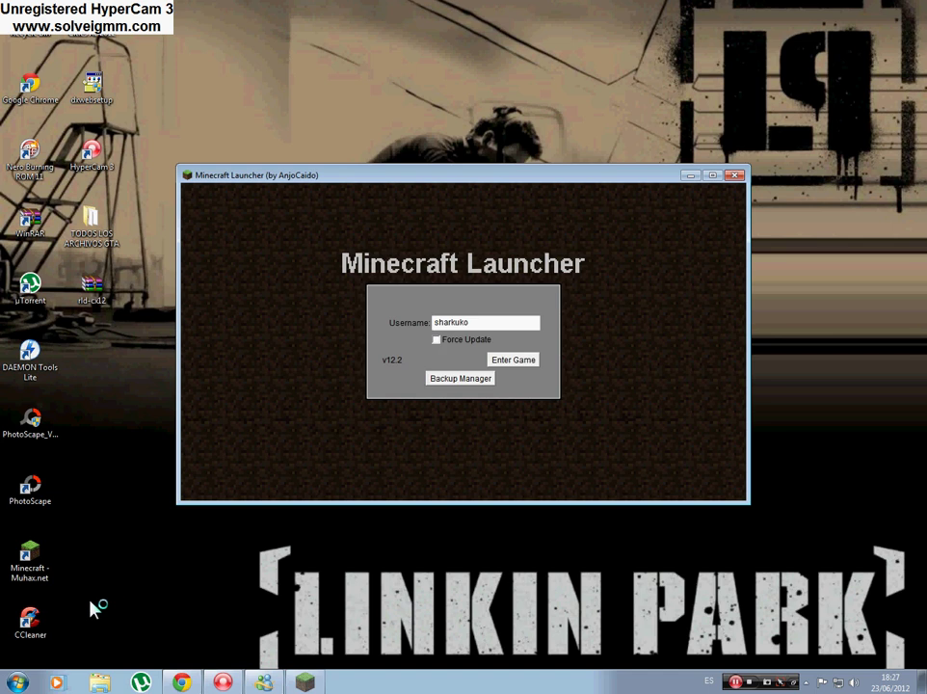
pyautogui.click(523, 359)
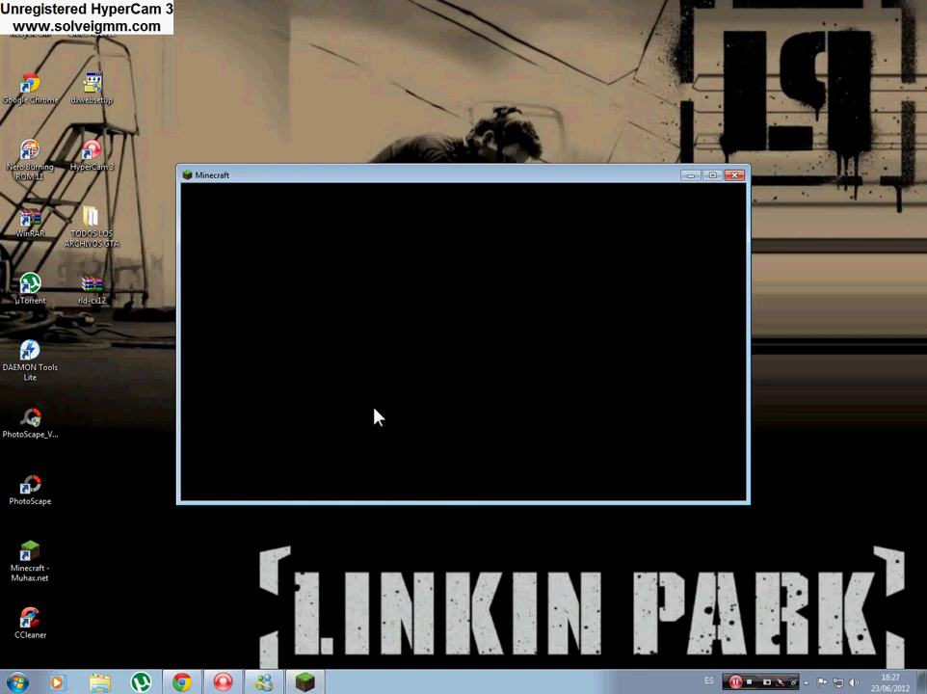
pyautogui.moveTo(298, 166); pyautogui.dragTo(282, 125)
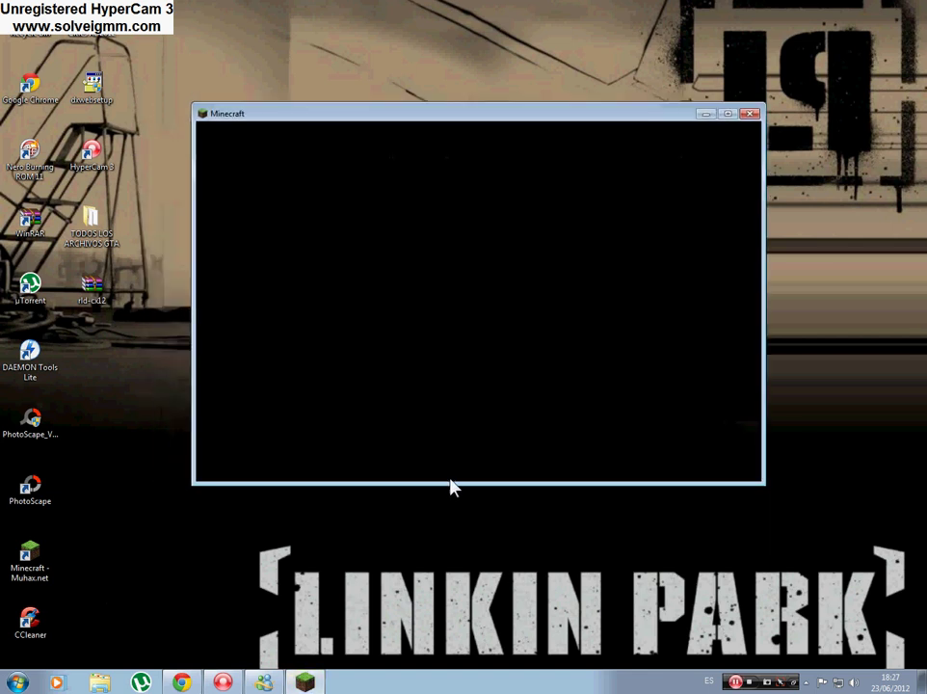
pyautogui.moveTo(451, 484); pyautogui.dragTo(445, 557)
pyautogui.moveTo(338, 120); pyautogui.dragTo(328, 148)
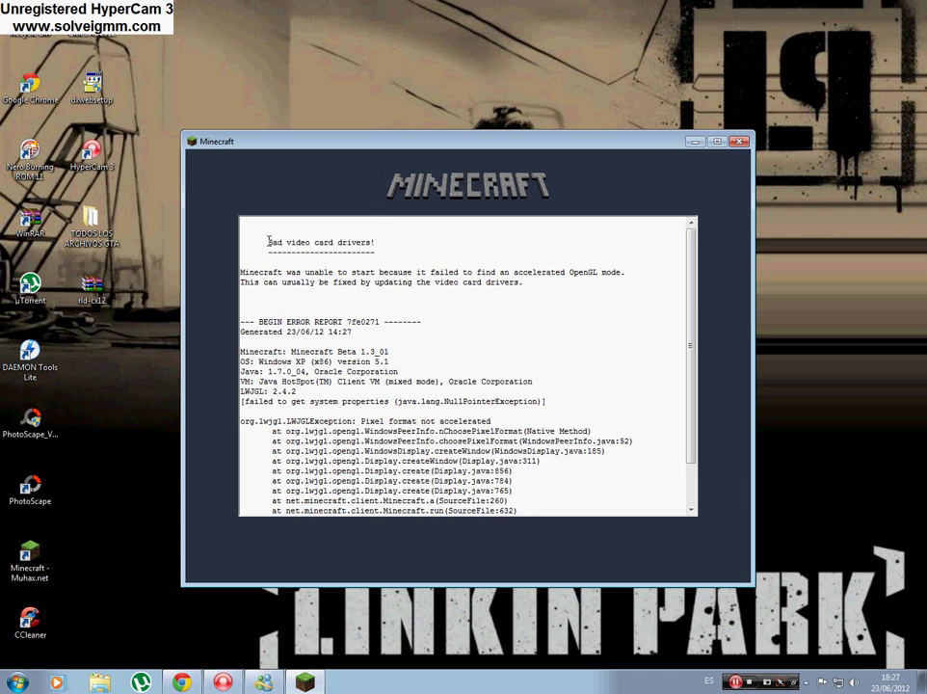
# Highlight the "Bad video card drivers!" heading in the Minecraft error report and clear the selection.
pyautogui.moveTo(270, 242); pyautogui.dragTo(376, 242)
pyautogui.click(393, 242)
pyautogui.doubleClick(395, 245)
pyautogui.click(322, 242)
# Launch Cities XL 2012 and close the Minecraft error window.
pyautogui.click(17, 683)
pyautogui.click(251, 463)
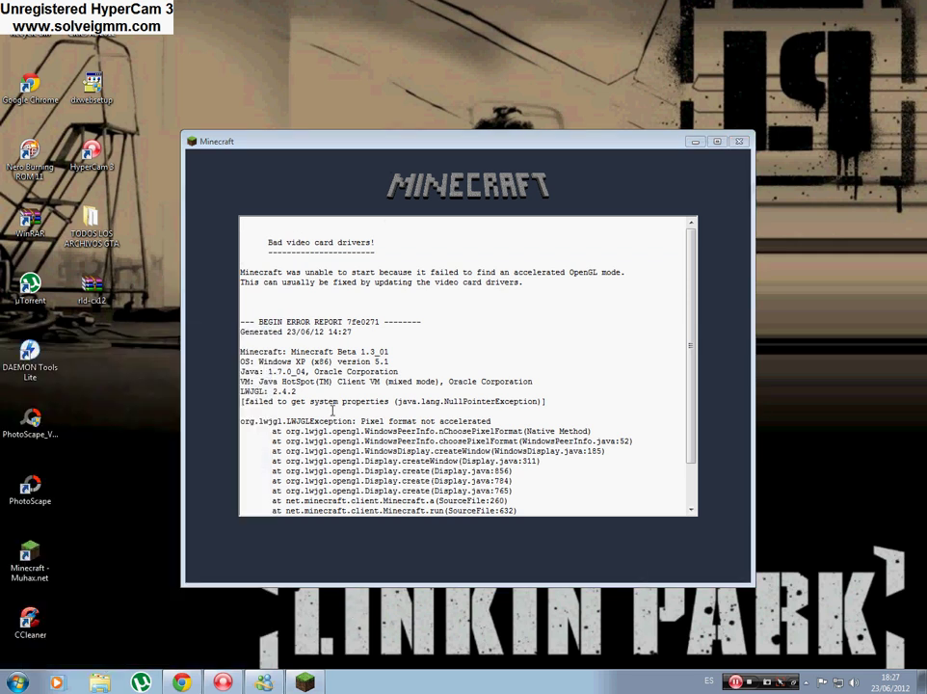
pyautogui.moveTo(380, 142); pyautogui.dragTo(352, 173)
pyautogui.click(720, 164)
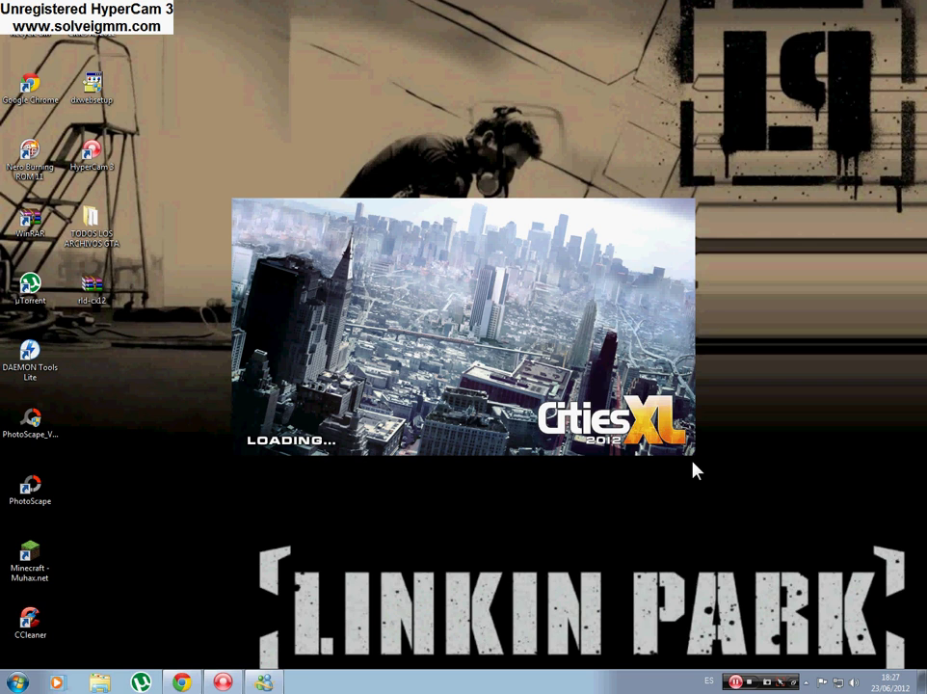
# Move the DirectX Error message of Cities XL 2012 aside and dismiss it.
pyautogui.moveTo(766, 477); pyautogui.dragTo(189, 168)
pyautogui.moveTo(233, 202); pyautogui.dragTo(177, 148)
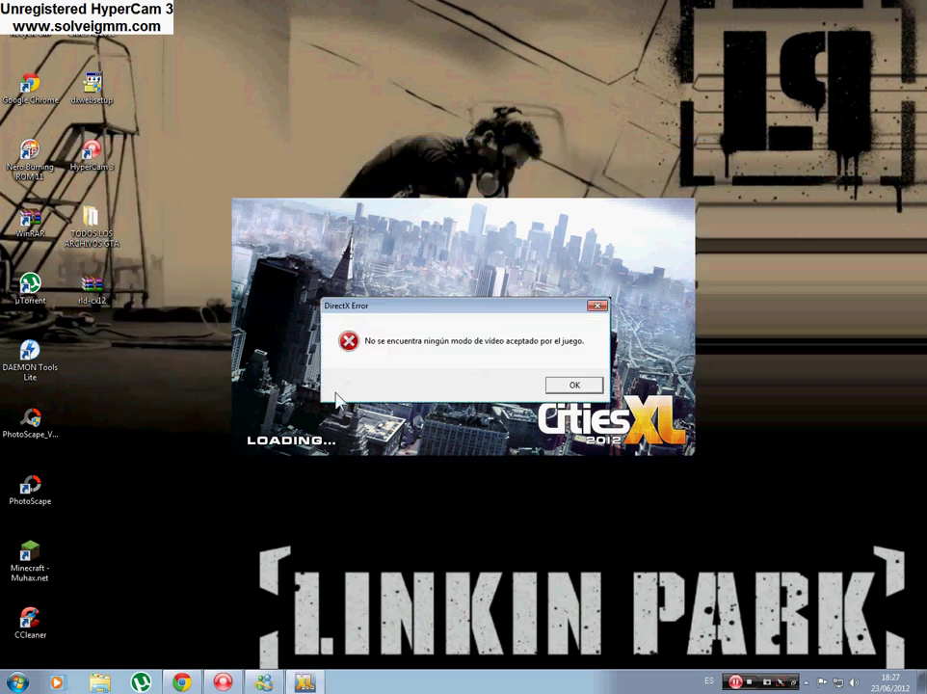
pyautogui.moveTo(421, 318); pyautogui.dragTo(452, 253)
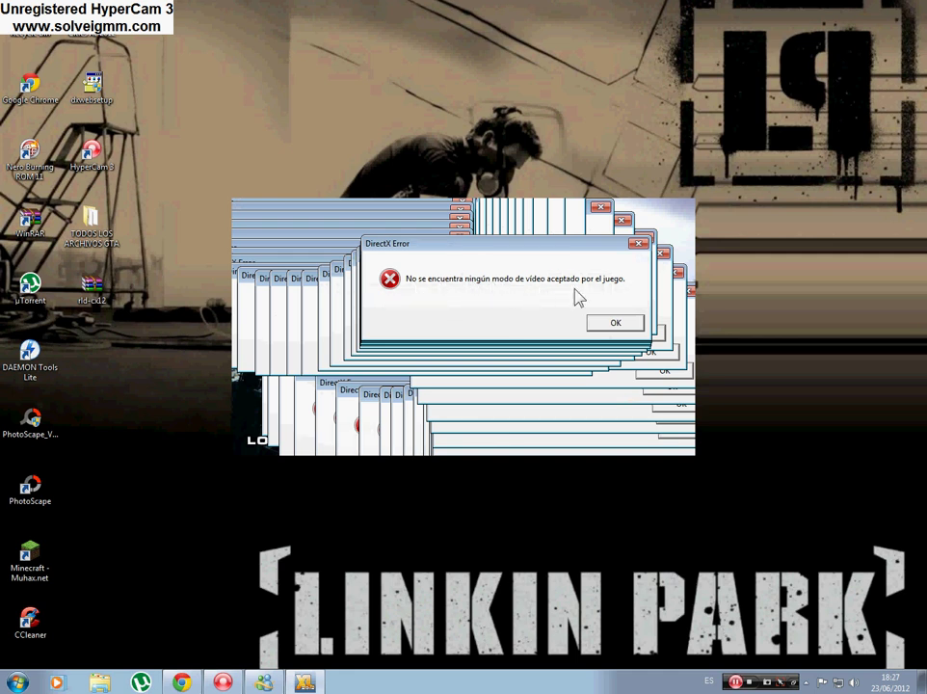
pyautogui.click(613, 324)
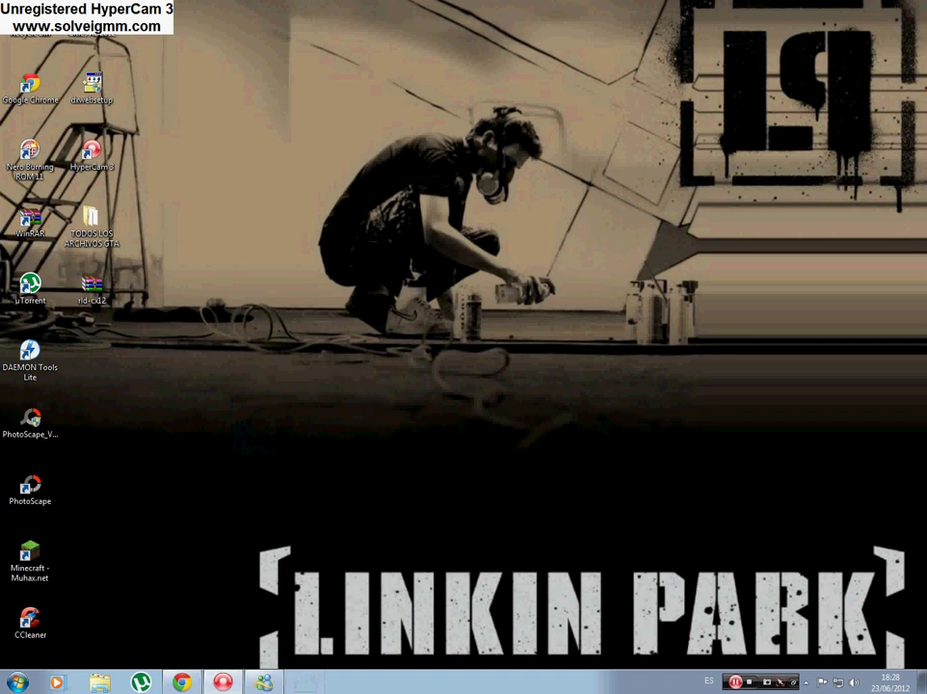
# Switch to Google Chrome, enter "computer" as the Google search term, and go to the image results.
pyautogui.click(182, 683)
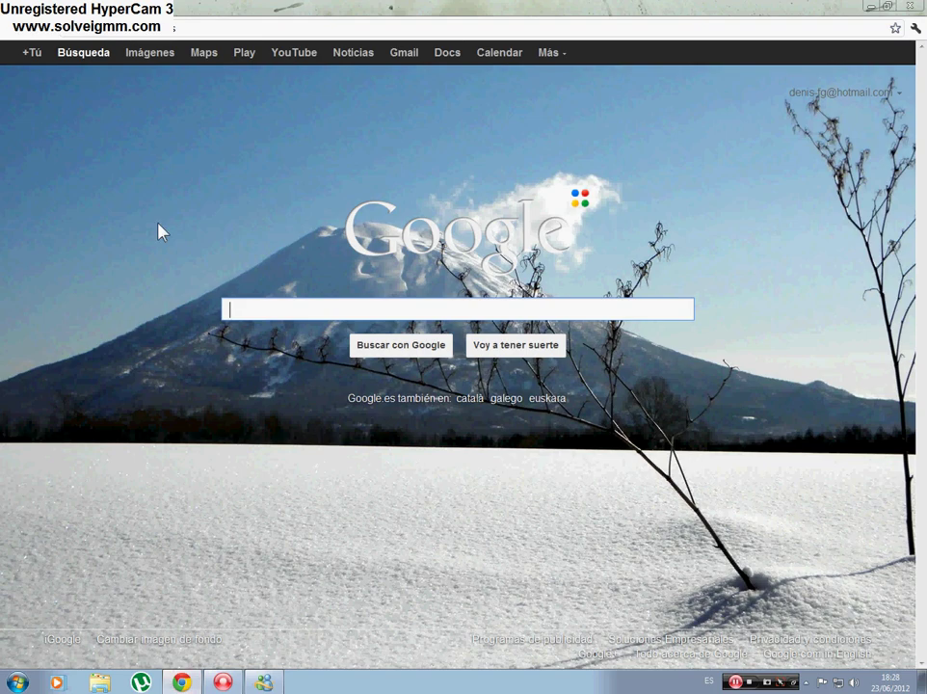
pyautogui.write('cpm')
pyautogui.press('BackSpace')
pyautogui.press('BackSpace')
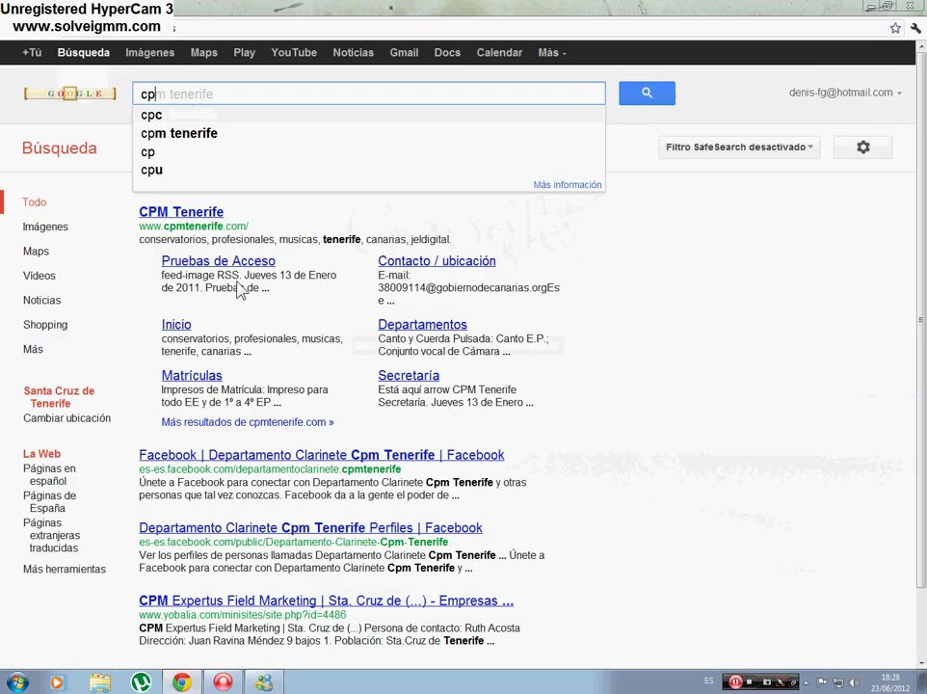
pyautogui.write('ompur')
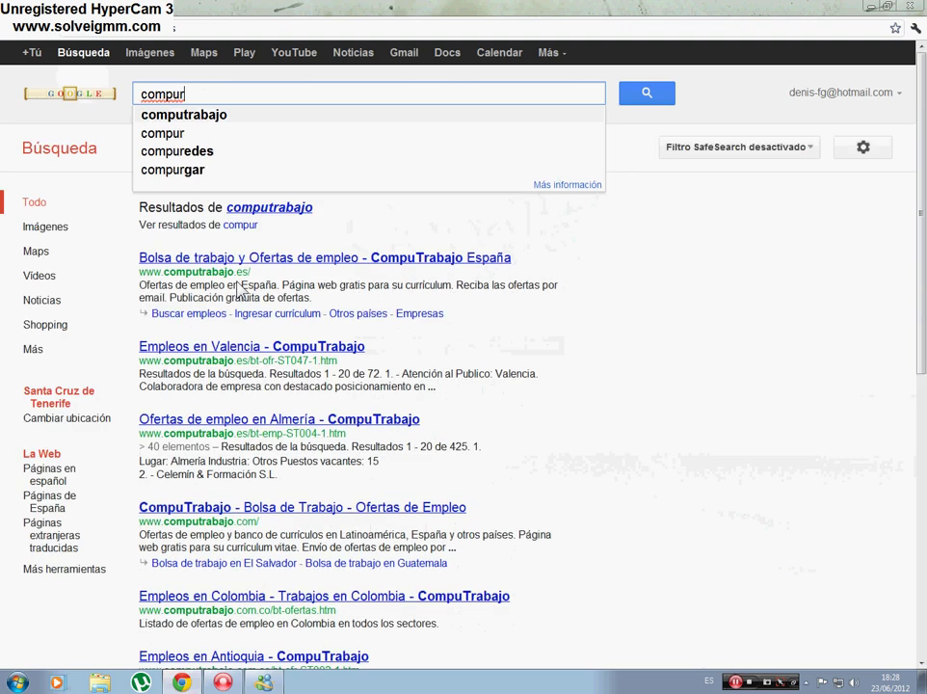
pyautogui.press('BackSpace')
pyautogui.write('ter')
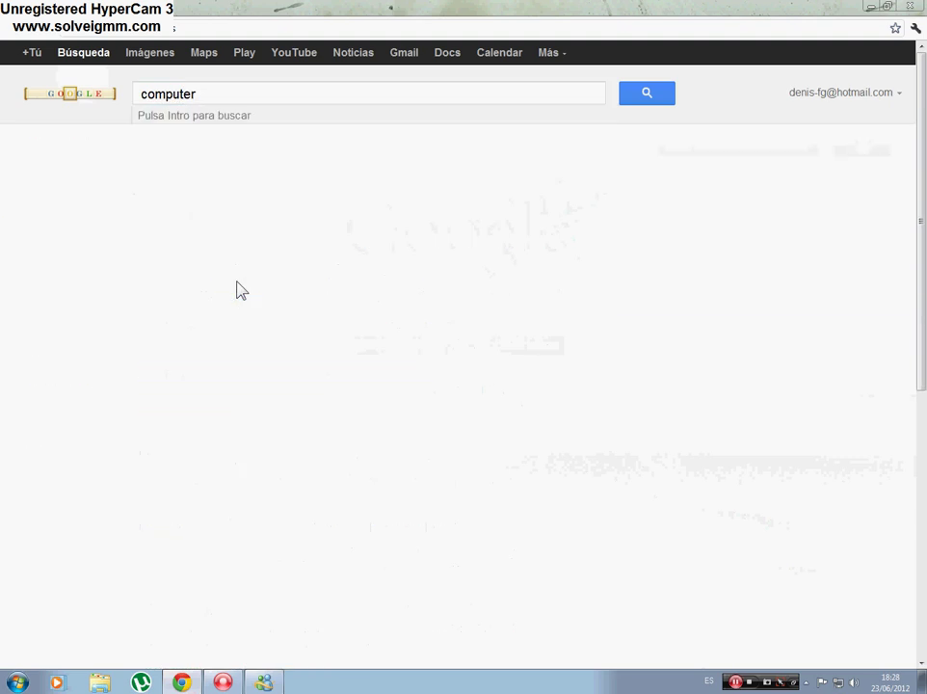
pyautogui.click(138, 60)
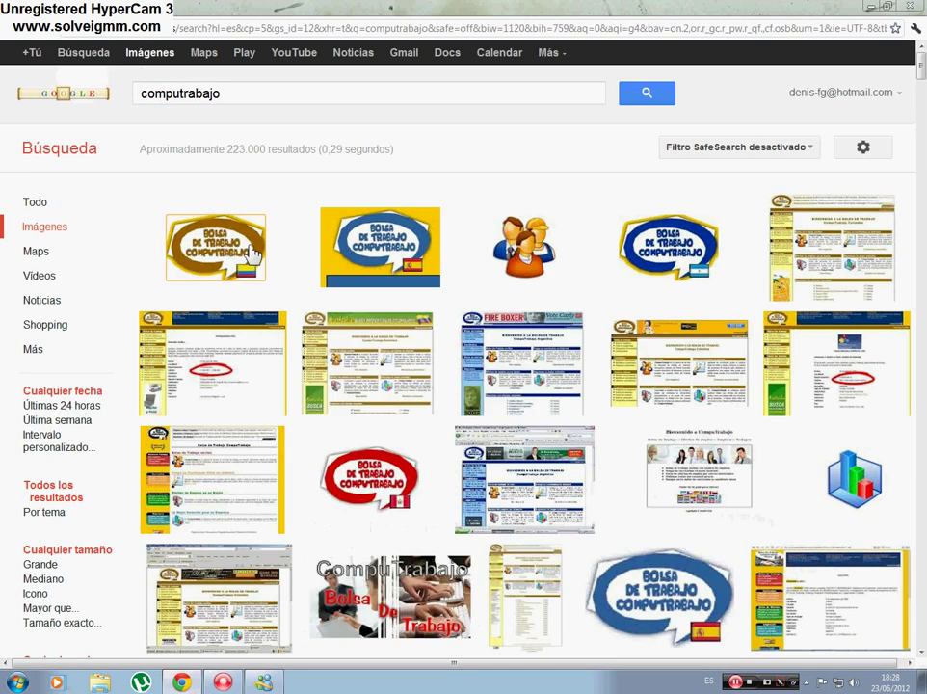
# Correct the image search term to "computer" and preview the first picture of a desktop computer.
pyautogui.scroll(-2, 424, 415)
pyautogui.scroll(-1, 424, 414)
pyautogui.scroll(3, 426, 385)
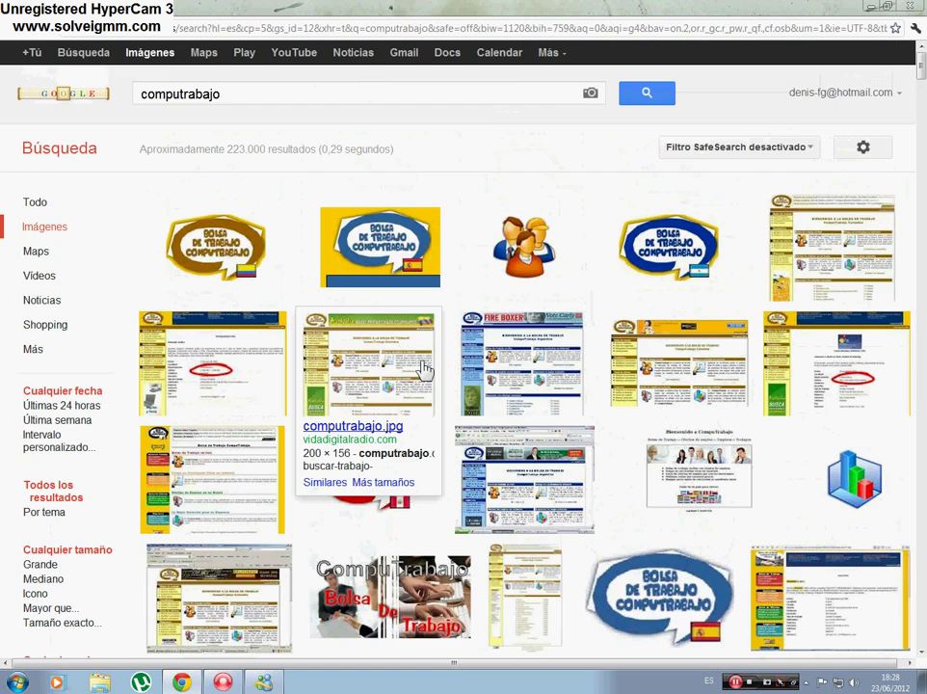
pyautogui.click(793, 154)
pyautogui.click(348, 93)
pyautogui.moveTo(348, 93); pyautogui.dragTo(189, 101)
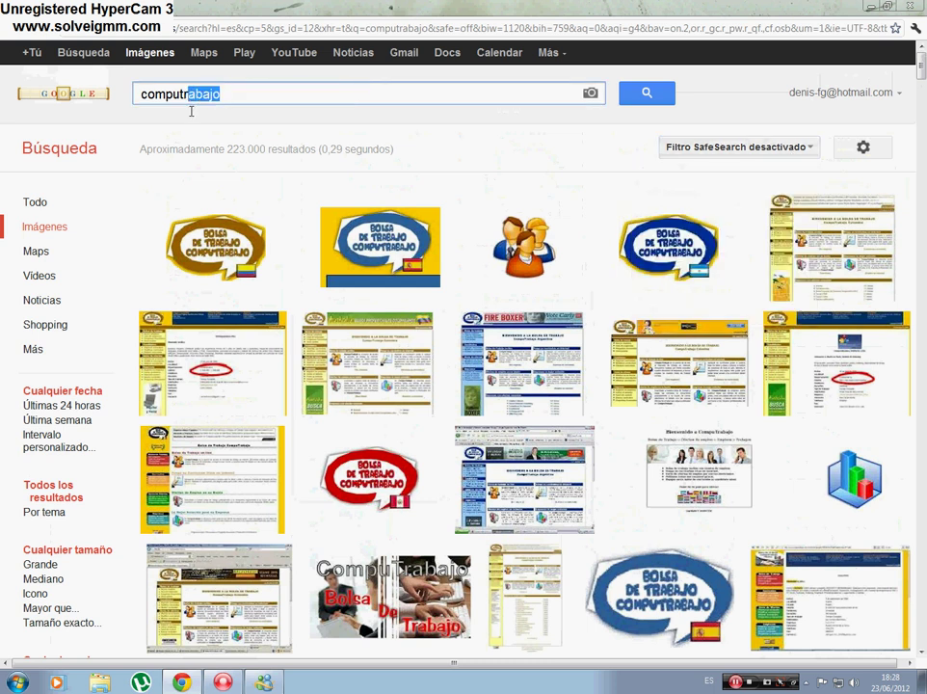
pyautogui.write('er')
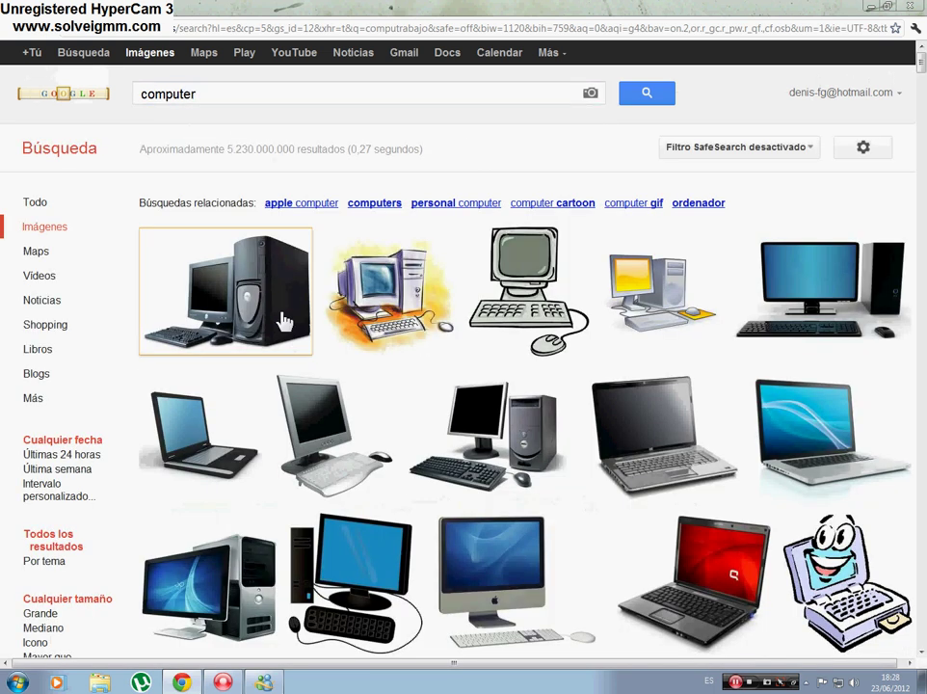
pyautogui.moveTo(285, 316)
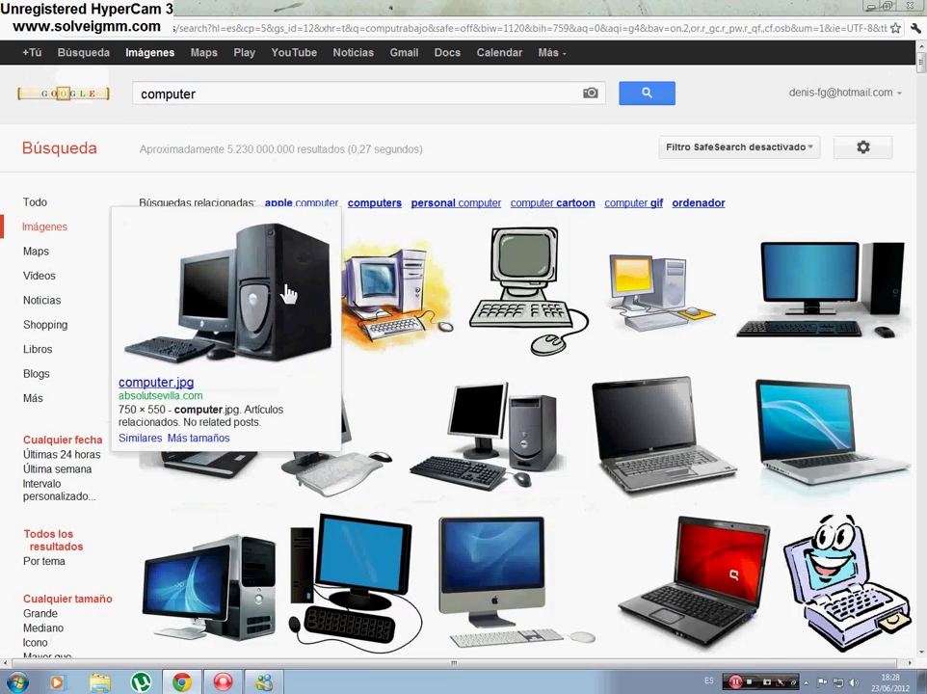
# View the enlarged picture of the black Dell desktop computer, close the enlarged view, and return to the Windows desktop.
pyautogui.click(285, 287)
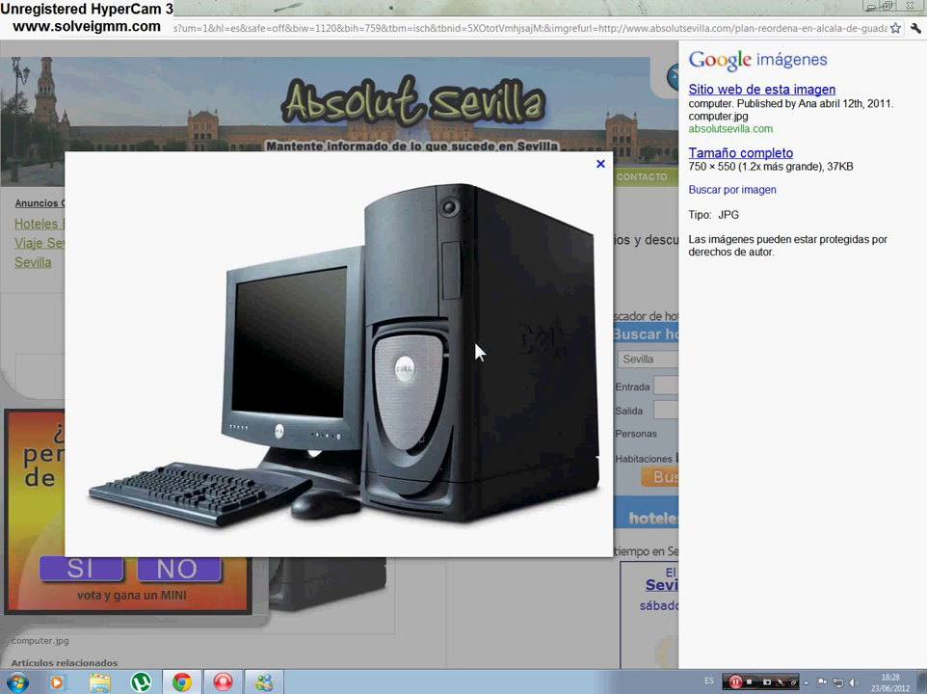
pyautogui.click(601, 164)
pyautogui.click(870, 5)
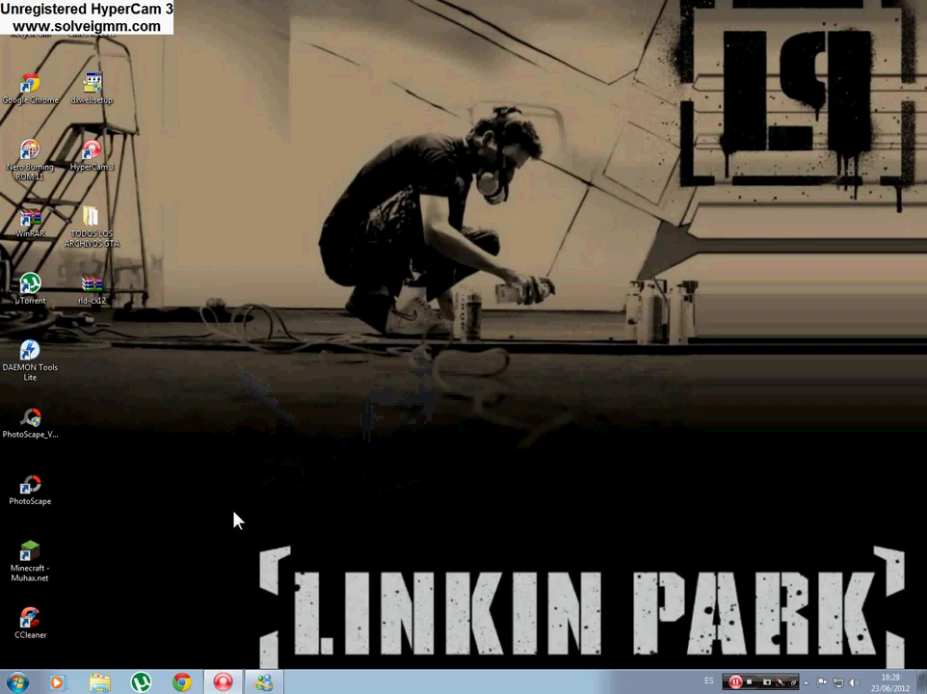
pyautogui.moveTo(231, 511); pyautogui.dragTo(924, 628)
pyautogui.moveTo(207, 491); pyautogui.dragTo(906, 685)
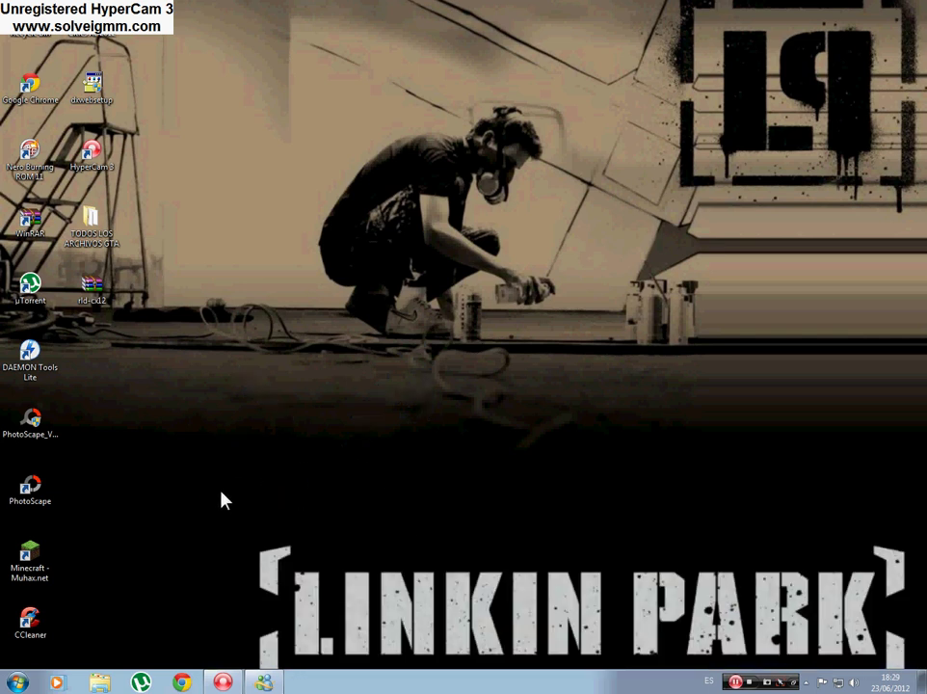
pyautogui.moveTo(221, 499); pyautogui.dragTo(923, 662)
# Bring up the HyperCam recorder window and move it well clear of the desktop icons, beside the crouching figure in the wallpaper.
pyautogui.click(223, 683)
pyautogui.moveTo(160, 343); pyautogui.dragTo(535, 216)
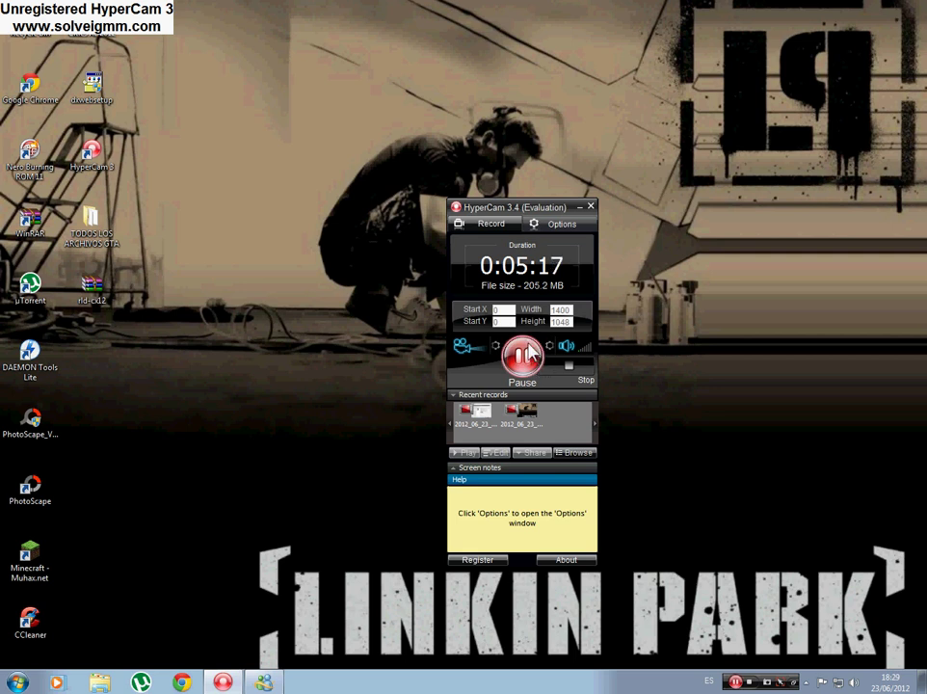
pyautogui.moveTo(497, 210); pyautogui.dragTo(252, 103)
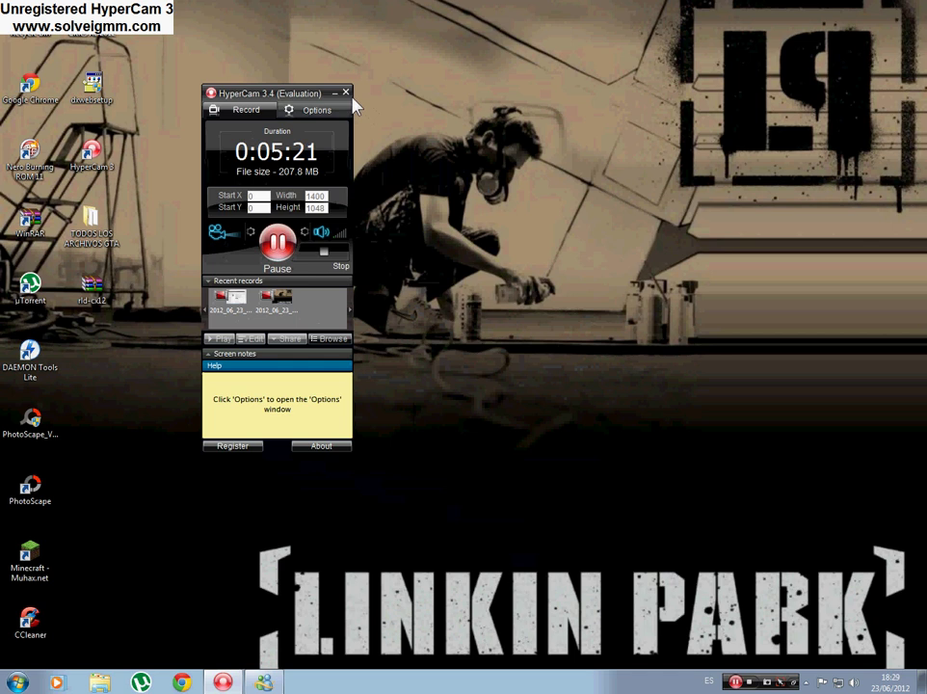
pyautogui.moveTo(302, 96); pyautogui.dragTo(401, 152)
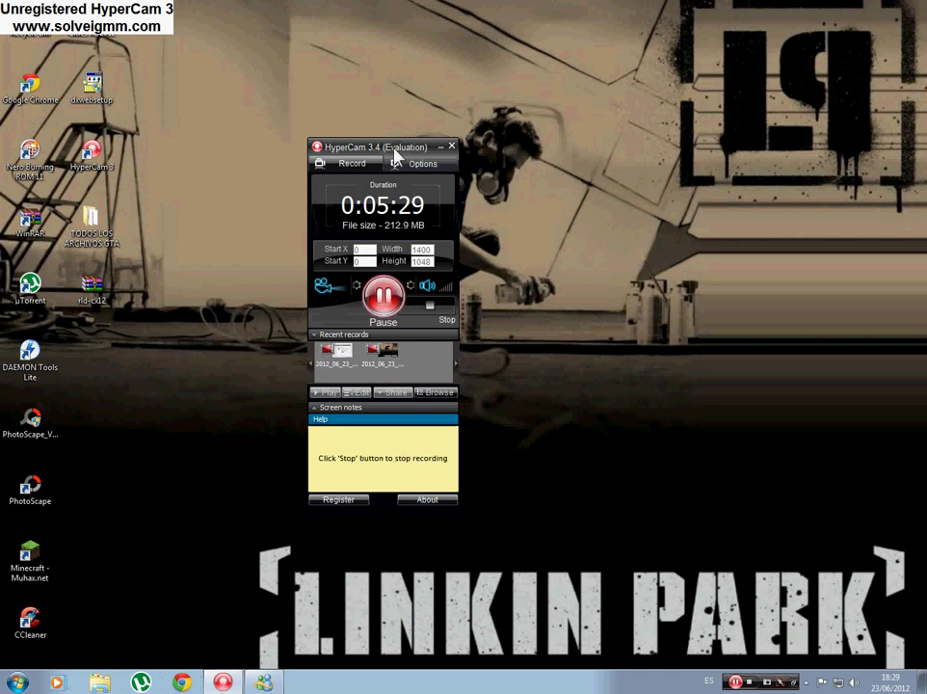
pyautogui.moveTo(399, 155); pyautogui.dragTo(752, 186)
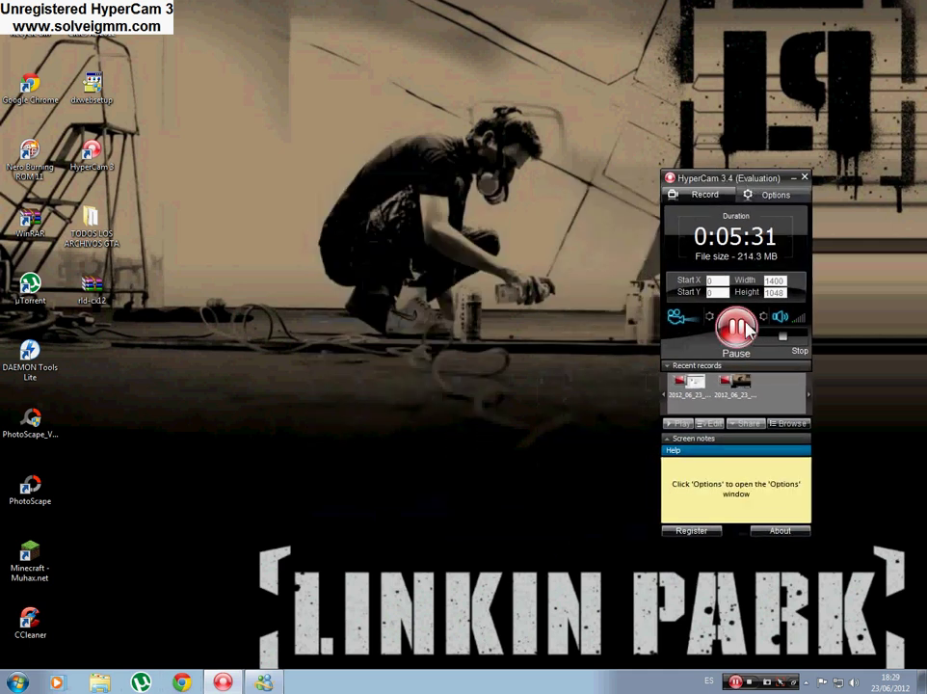